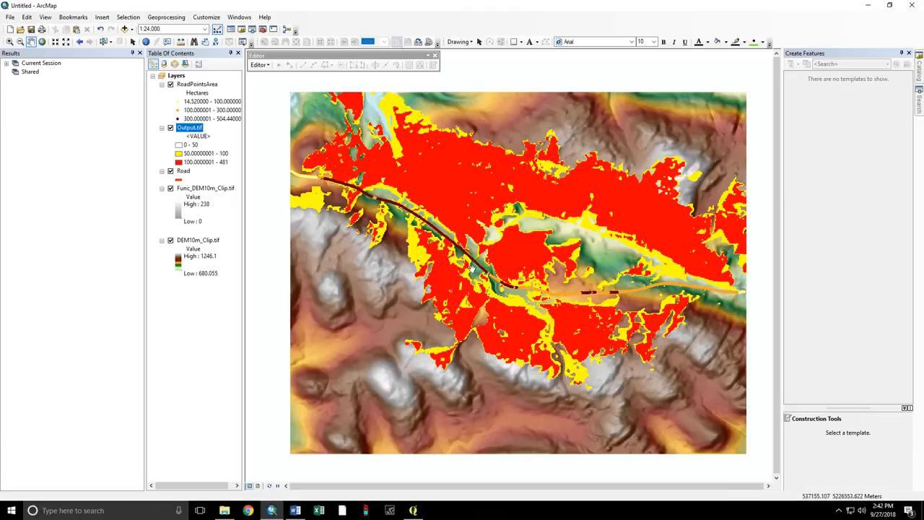
Hide the Output.tif and RoadPointsArea layers and select the Road layer.
scroll(488, 286, down, 5)
scroll(480, 248, down, 3)
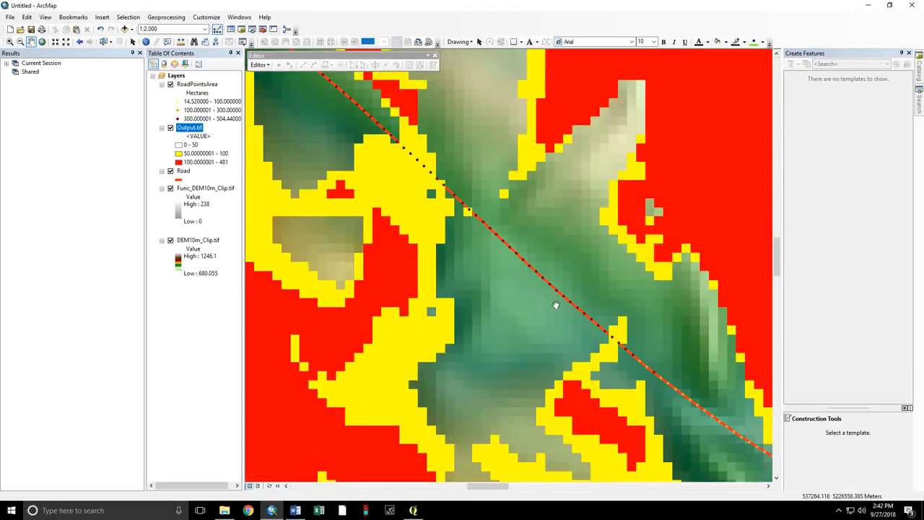
scroll(468, 246, up, 2)
scroll(469, 246, up, 6)
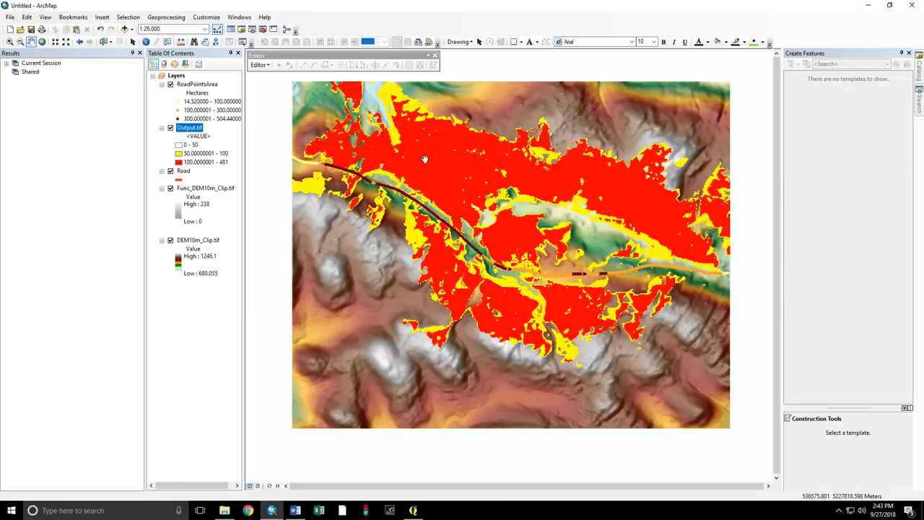
click(171, 129)
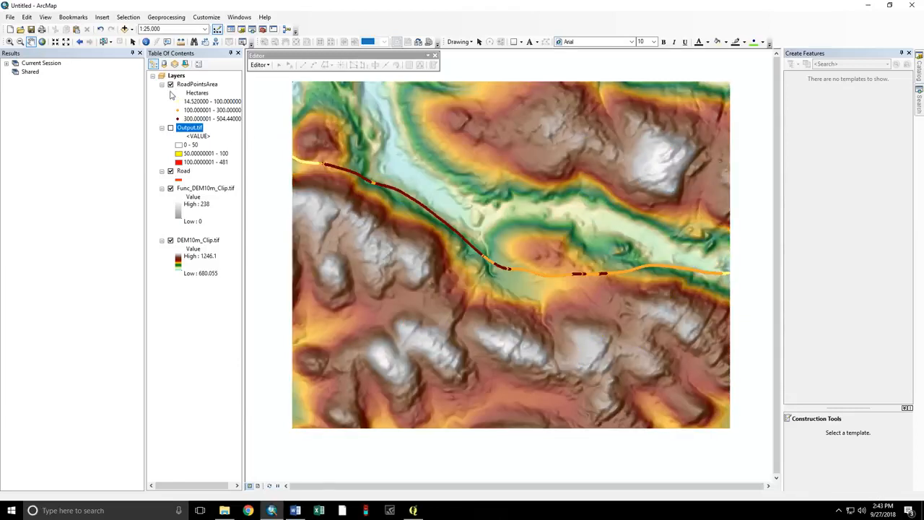
click(170, 85)
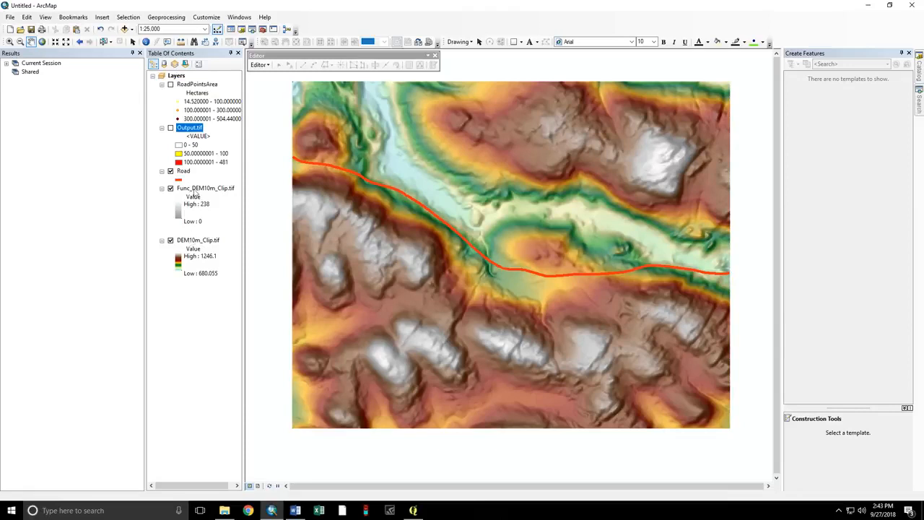
click(183, 171)
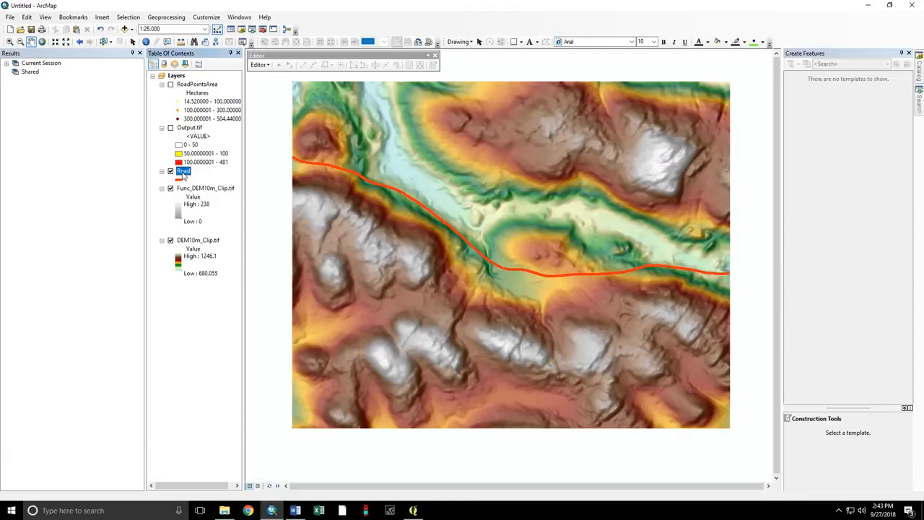
Open the Densify tool with Road as input features, then cancel without running it.
click(919, 107)
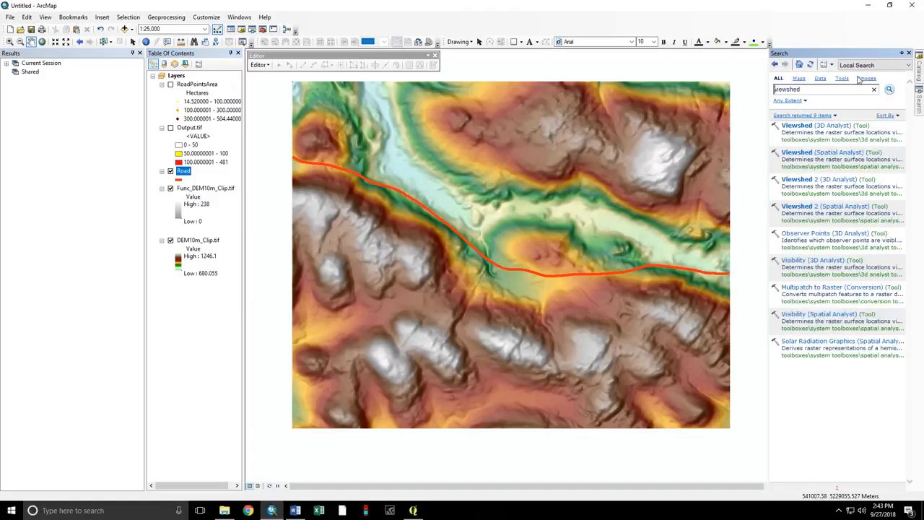
drag(841, 88, 734, 84)
text(densify)
key(Return)
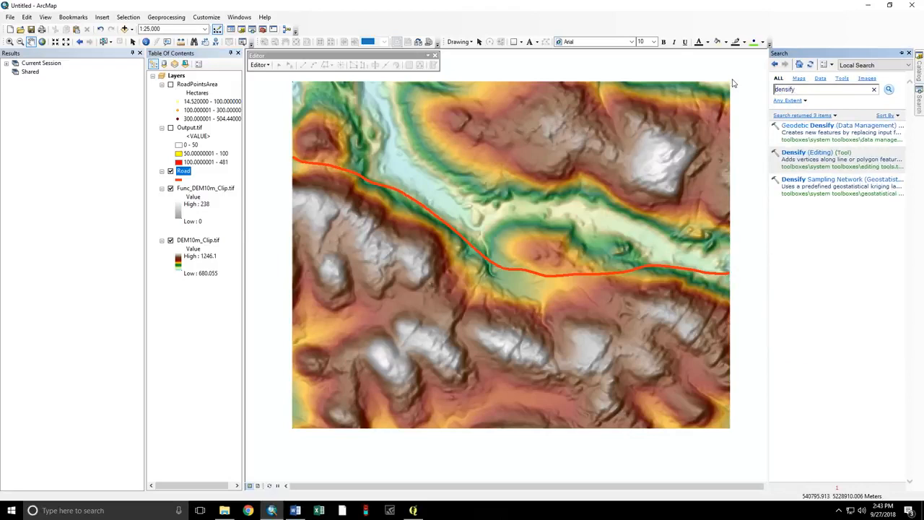
click(795, 153)
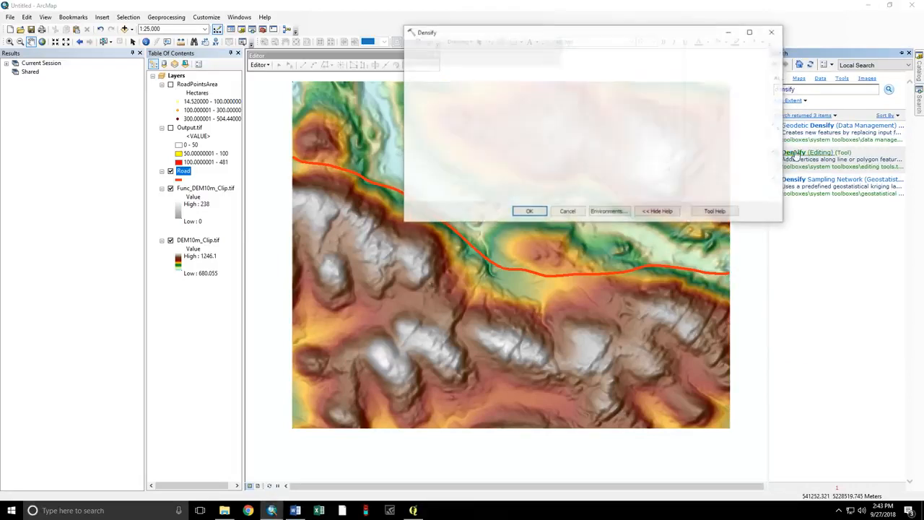
click(649, 61)
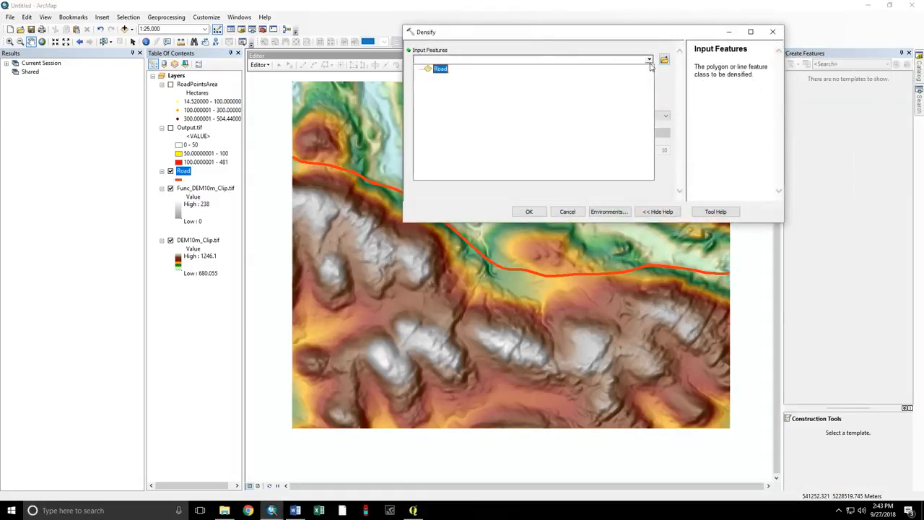
click(448, 72)
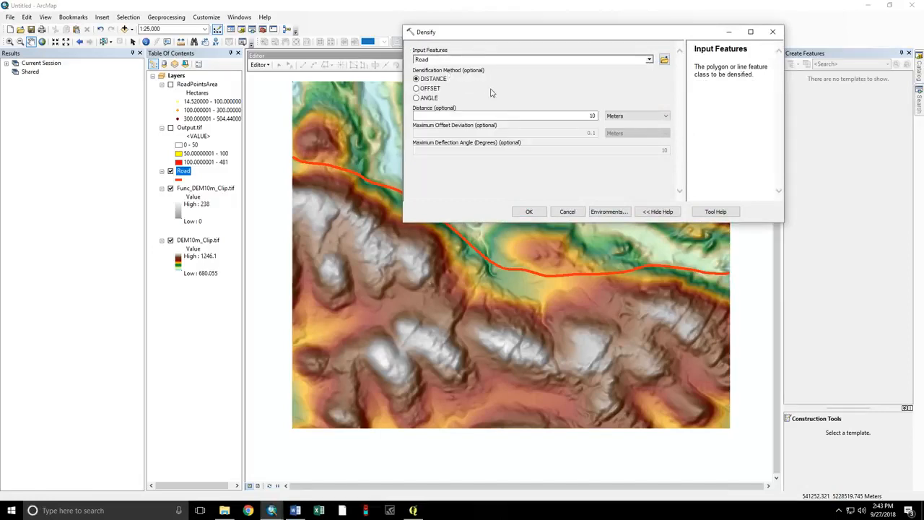
click(566, 213)
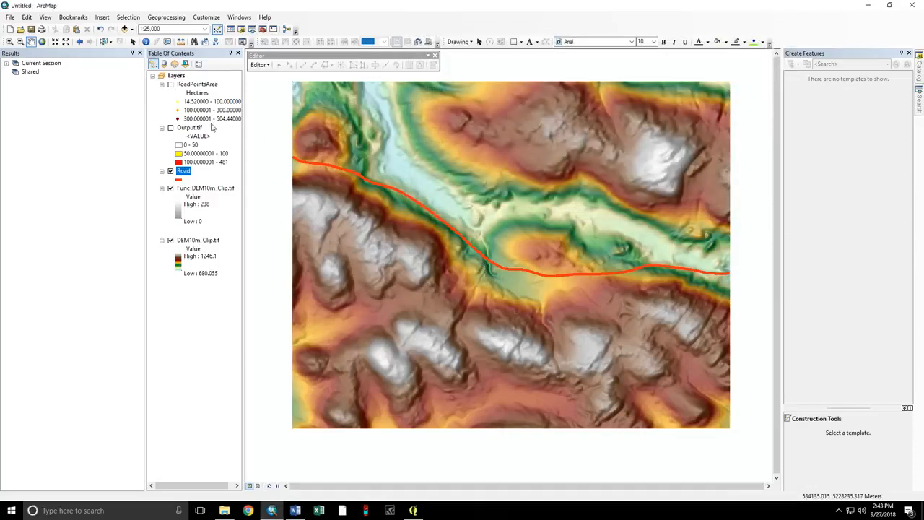
right_click(190, 171)
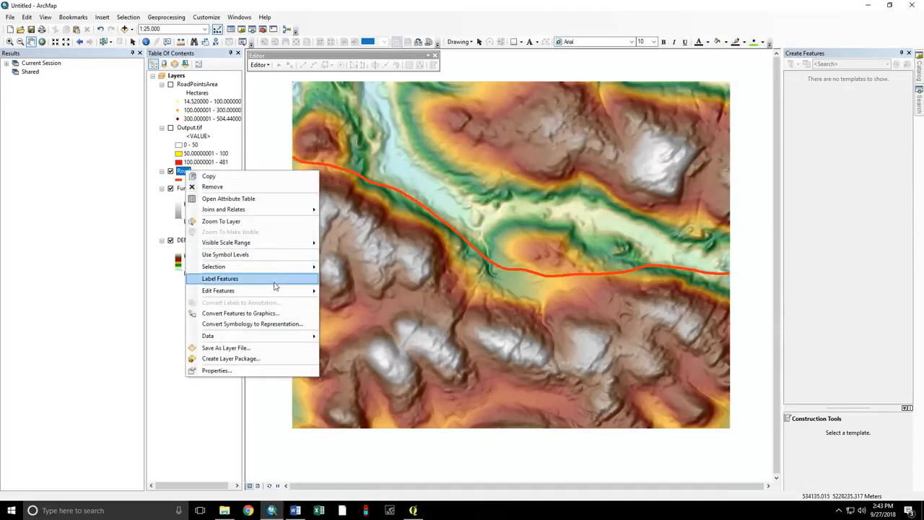
Start editing the Road layer and show the vertices of a selected road segment.
mouse_move(275, 294)
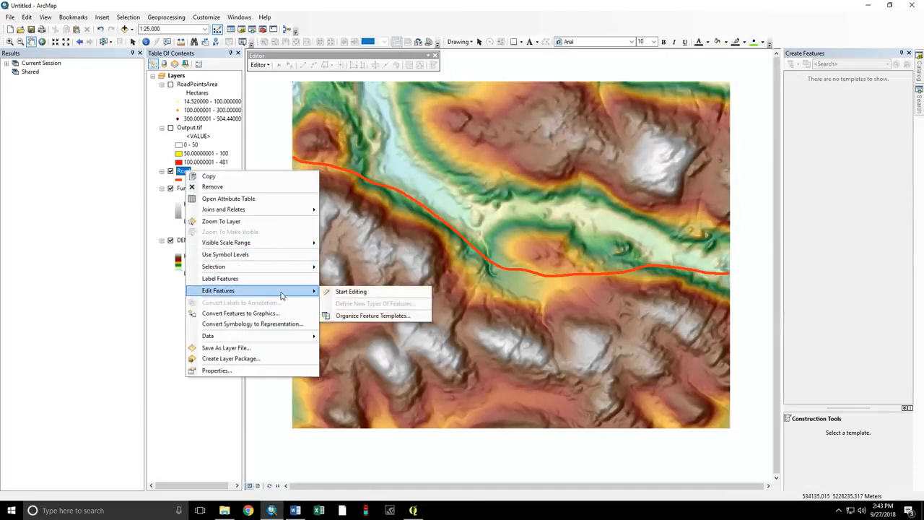
click(334, 292)
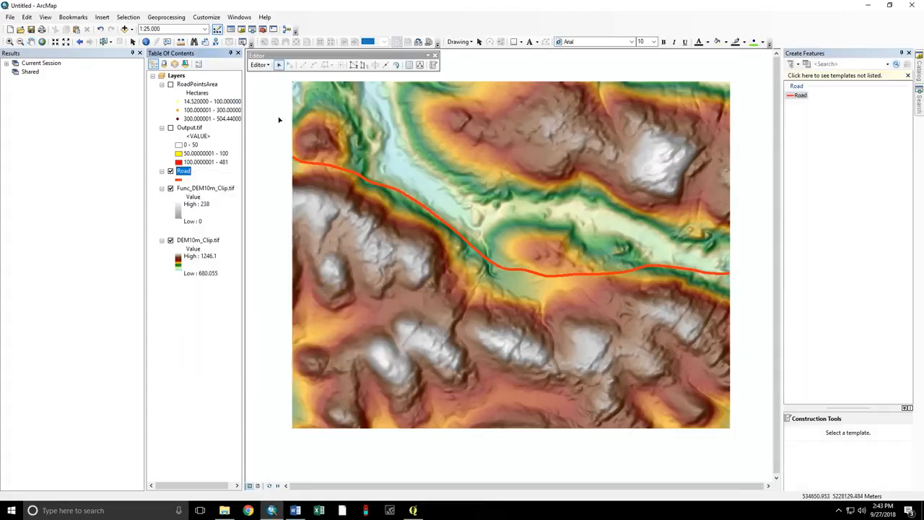
click(544, 277)
scroll(547, 278, down, 3)
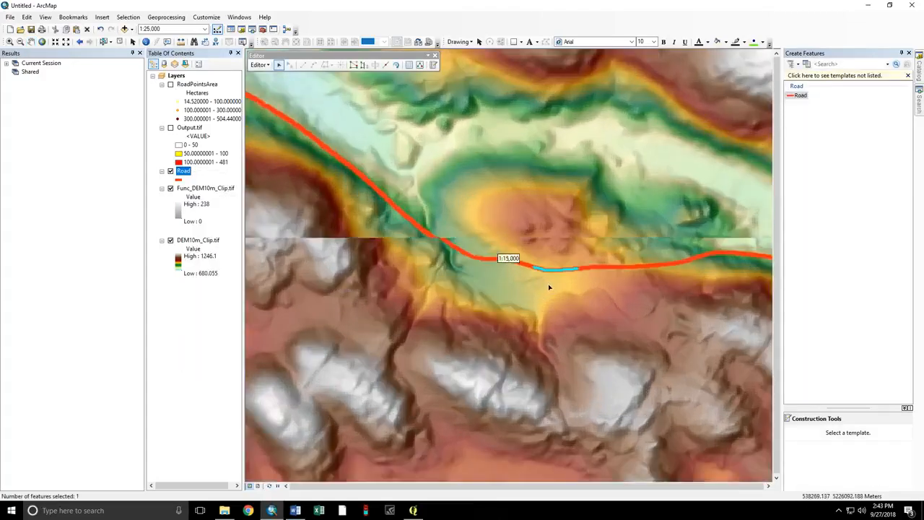
scroll(557, 272, down, 3)
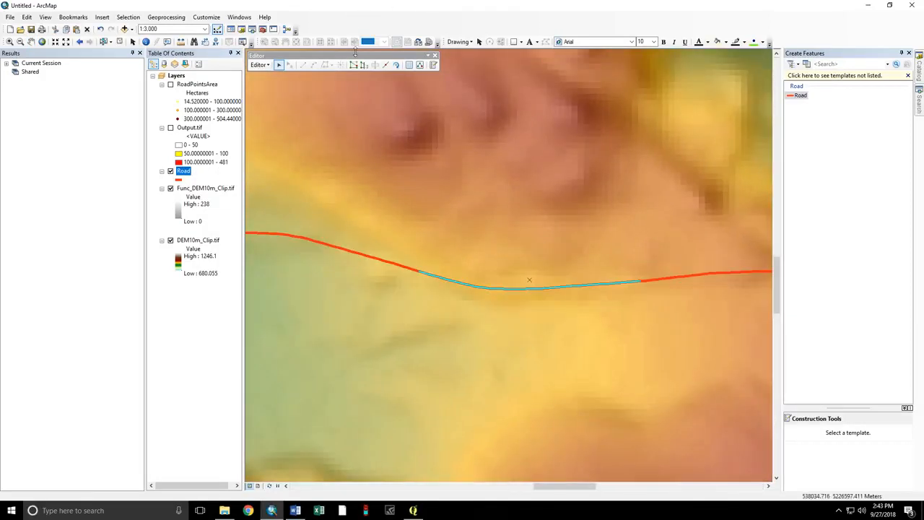
click(354, 66)
Stop the editing session on the Road layer.
scroll(525, 307, down, 2)
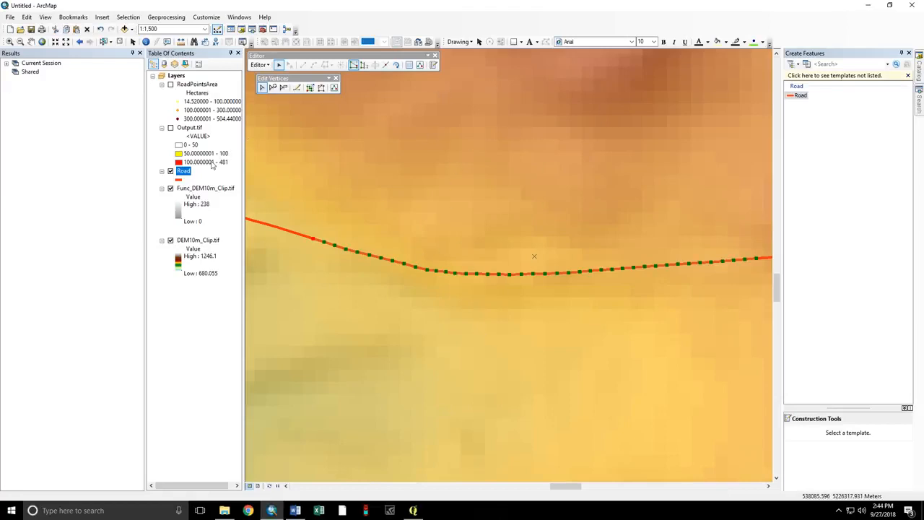
click(260, 64)
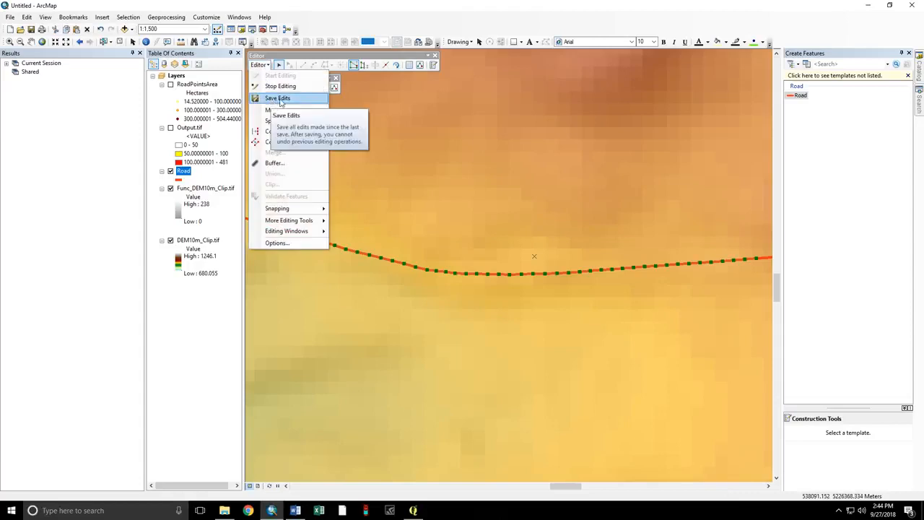
click(278, 86)
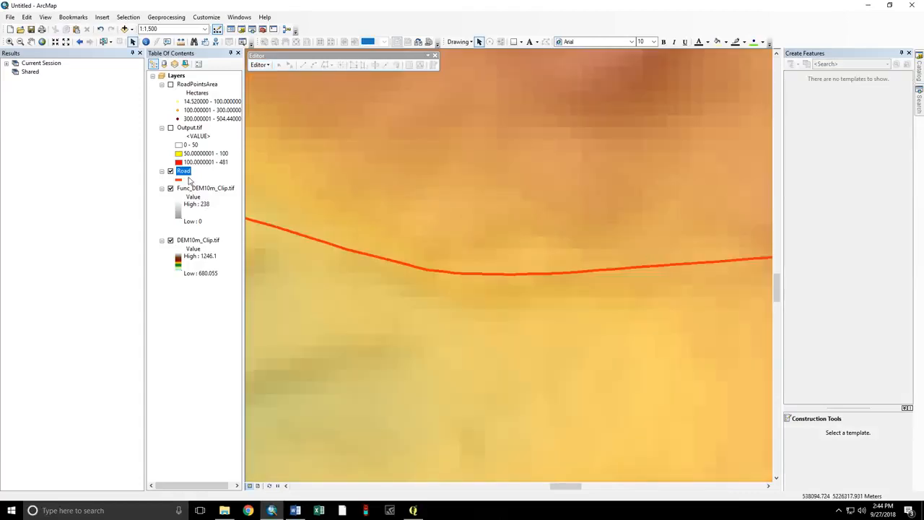
right_click(186, 172)
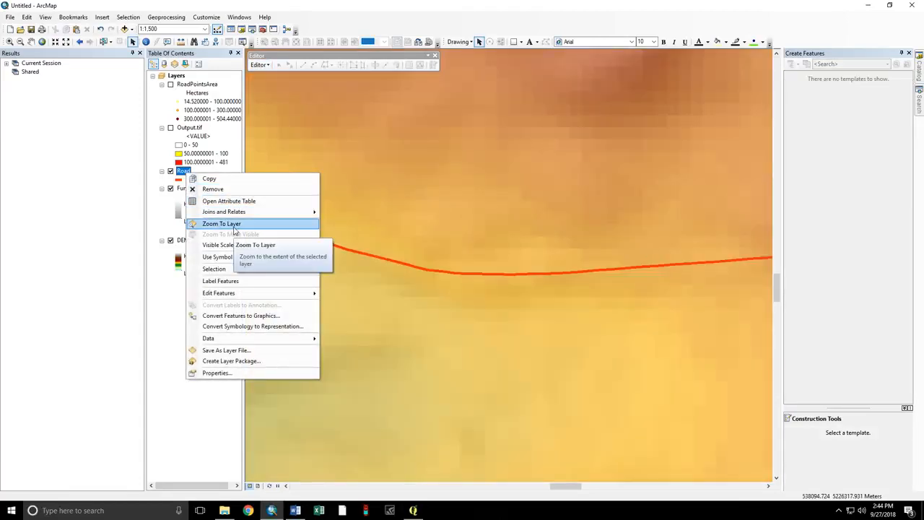
Zoom to Road and set up the Viewshed tool with DEM10m_Clip.tif as input and Road as observers.
click(230, 224)
click(919, 101)
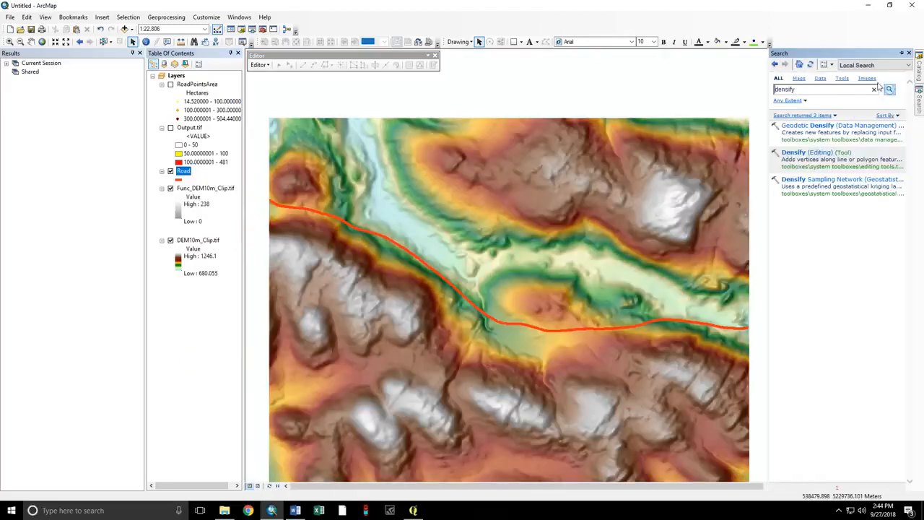
text(ve)
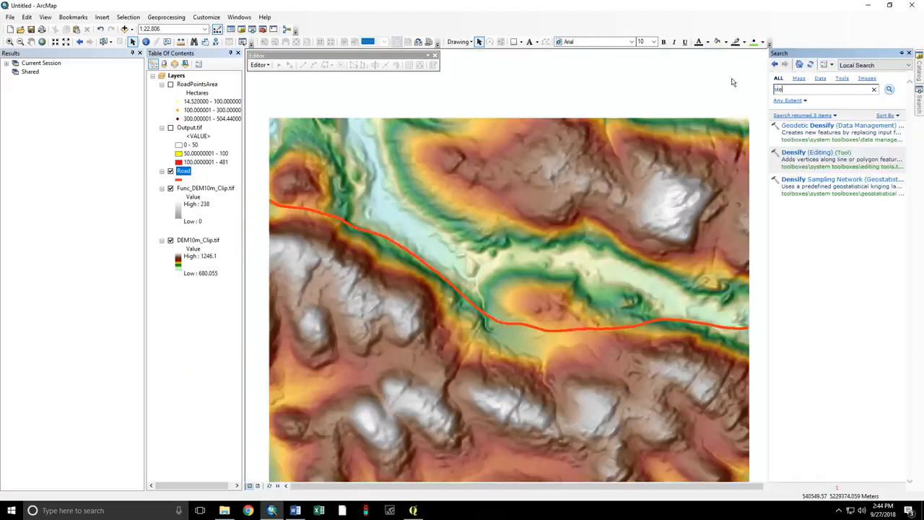
key(Return)
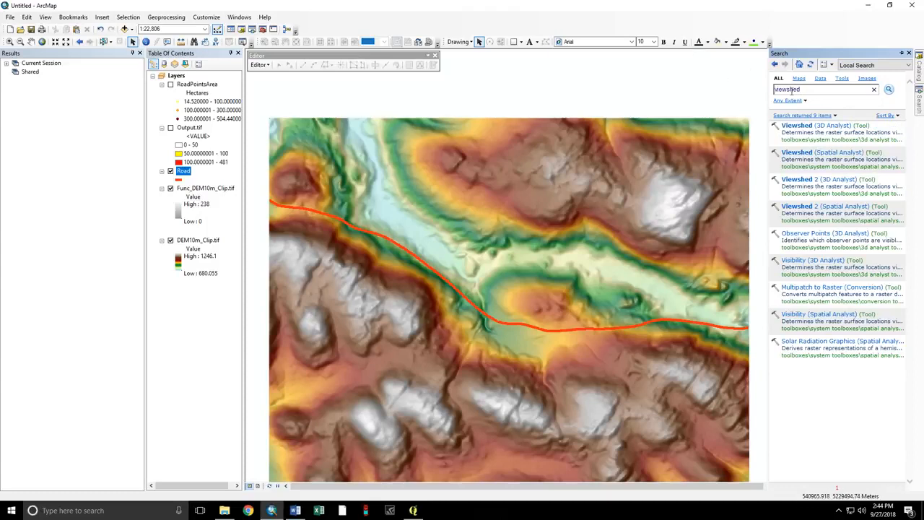
click(800, 153)
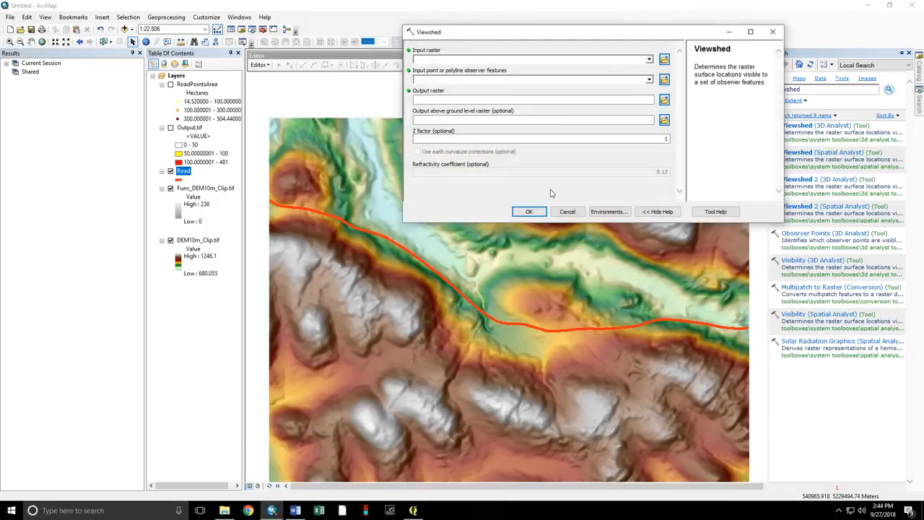
click(648, 60)
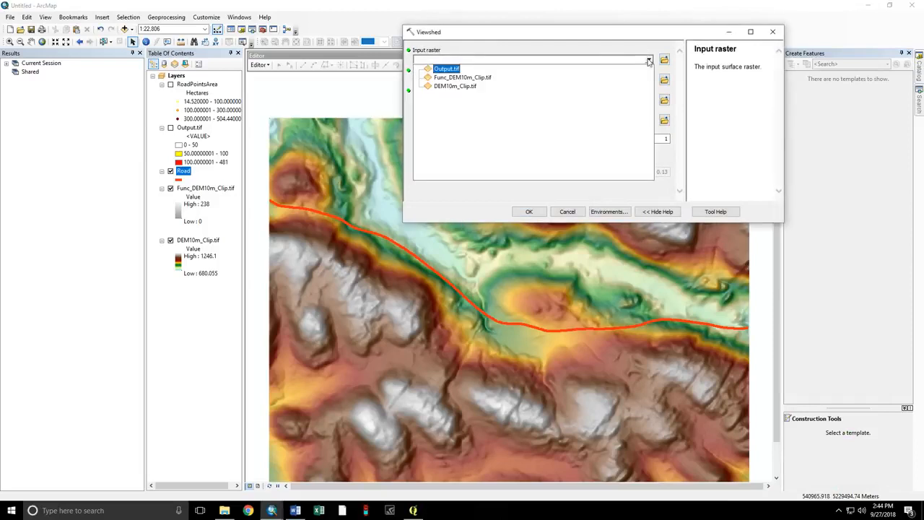
click(448, 86)
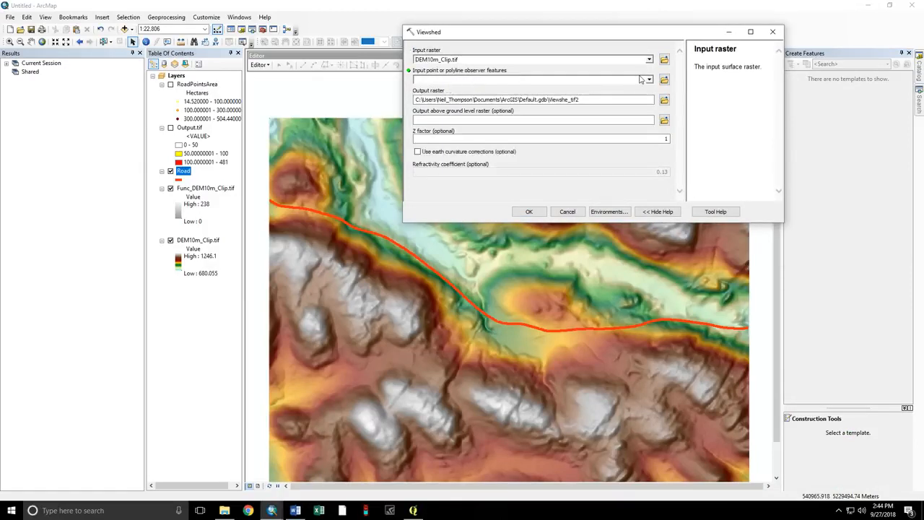
click(649, 80)
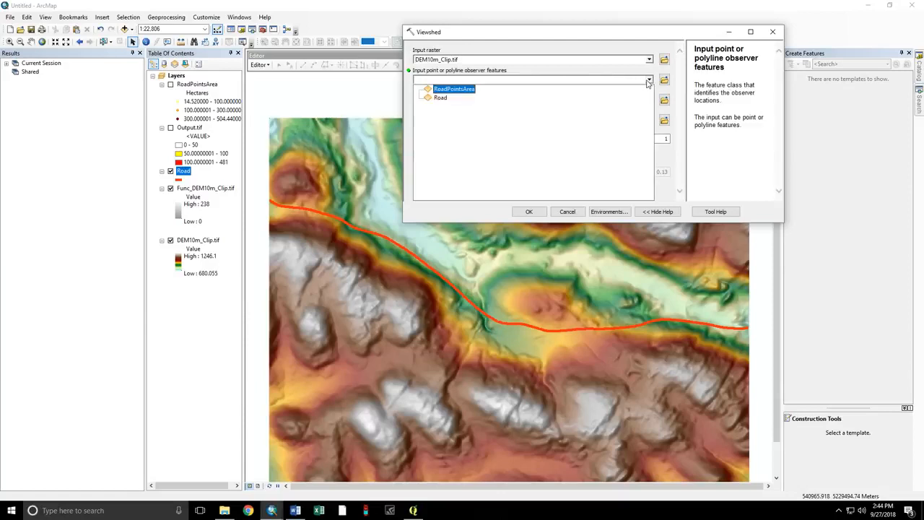
click(441, 97)
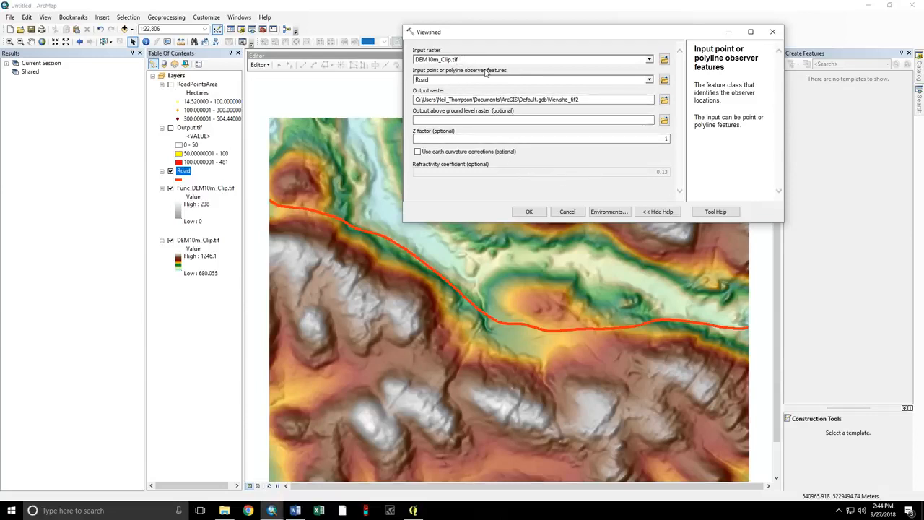
Name the output raster Arc_Output.tif and run the viewshed.
click(663, 100)
click(625, 148)
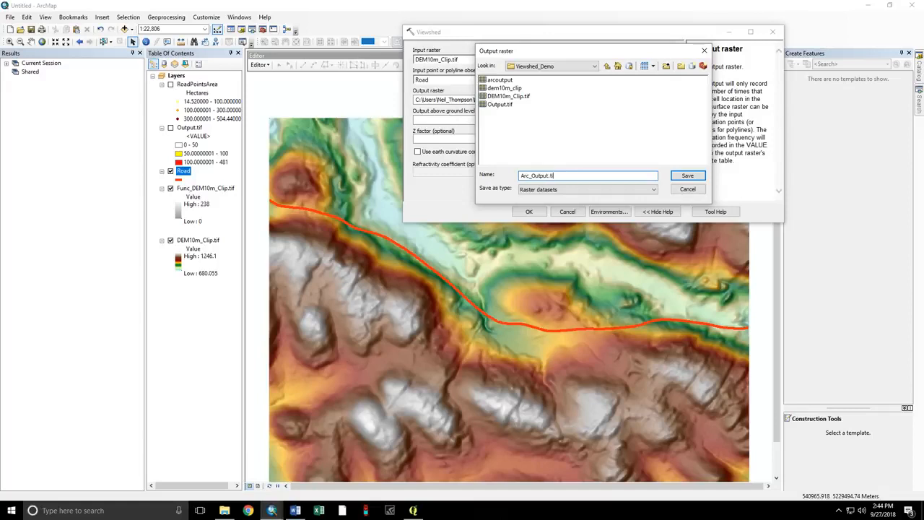
text(f)
key(Return)
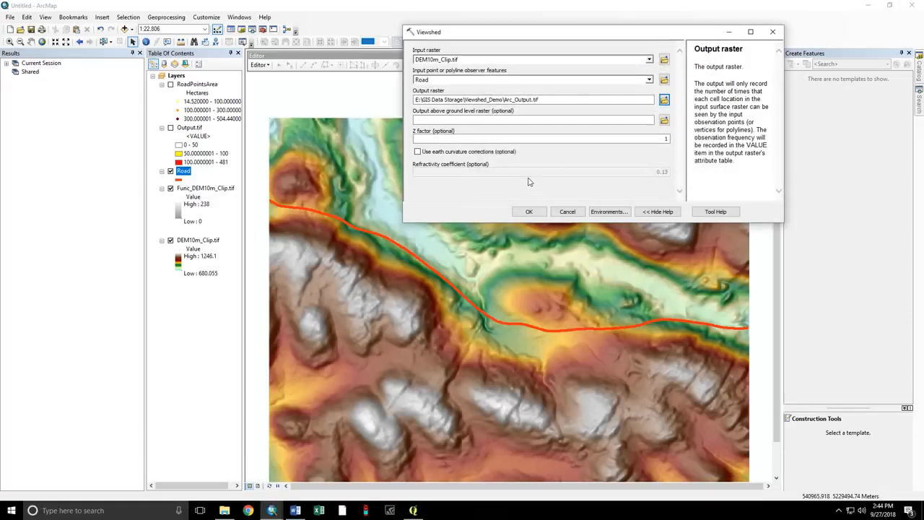
click(529, 211)
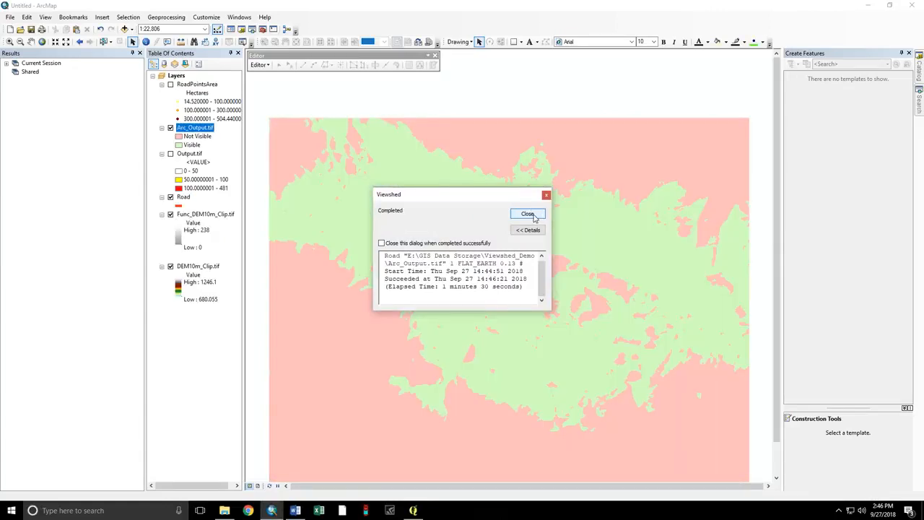
Dismiss the completion notice and scroll through Arc_Output.tif's 572 Value and Count records.
click(528, 214)
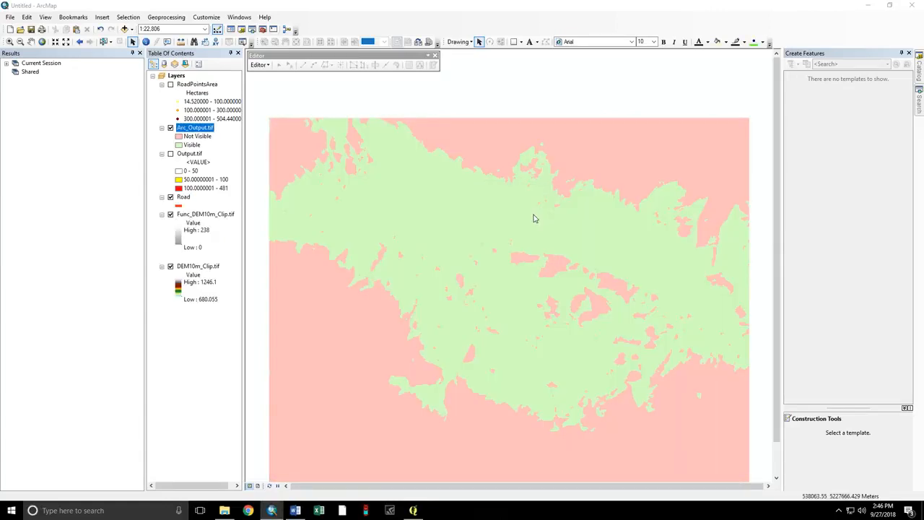
right_click(195, 130)
click(213, 154)
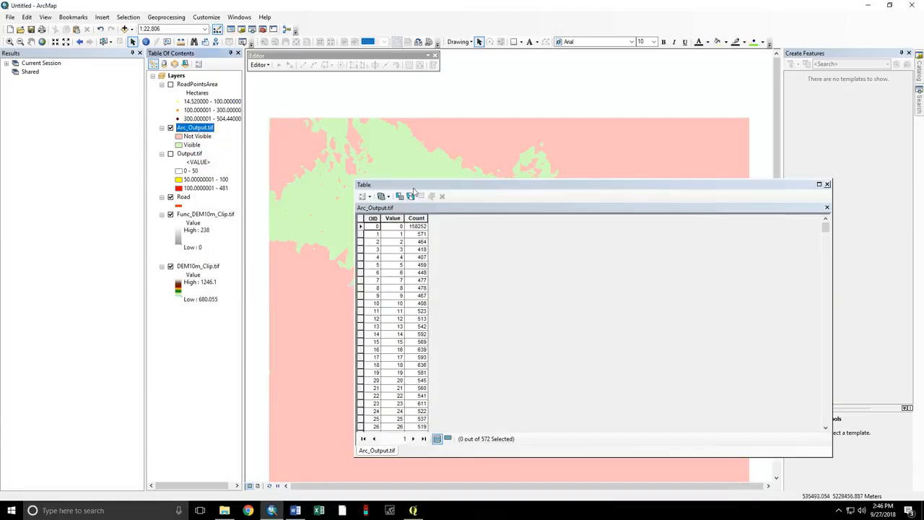
scroll(404, 325, down, 15)
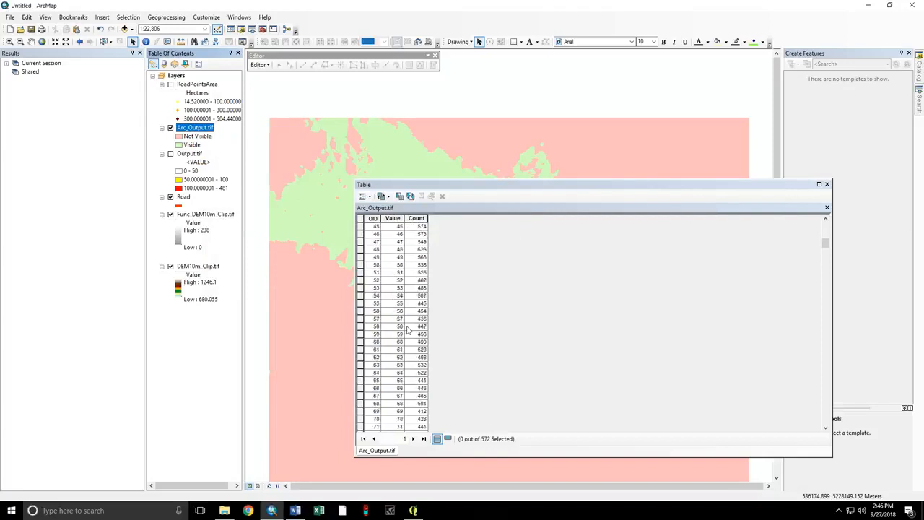
scroll(408, 330, down, 13)
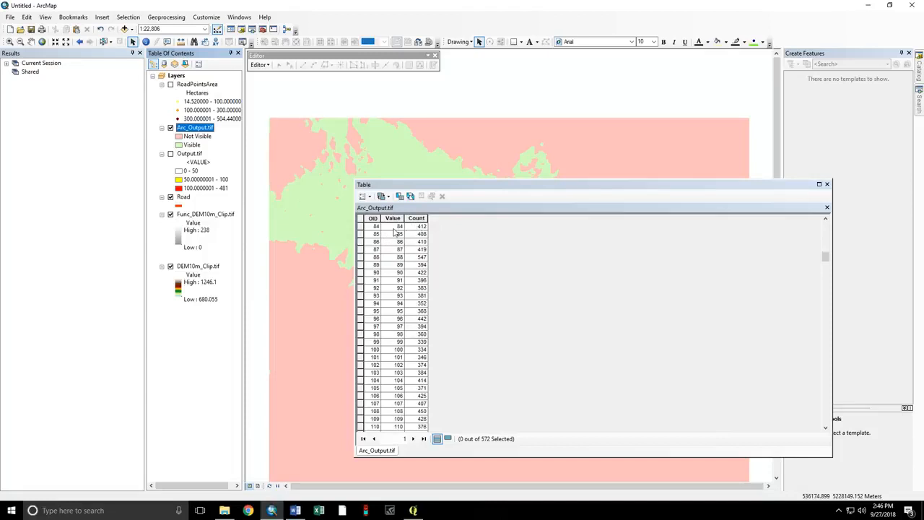
Close the table and give Arc_Output.tif 3 classes with manual breaks at 50 and 100.
click(827, 185)
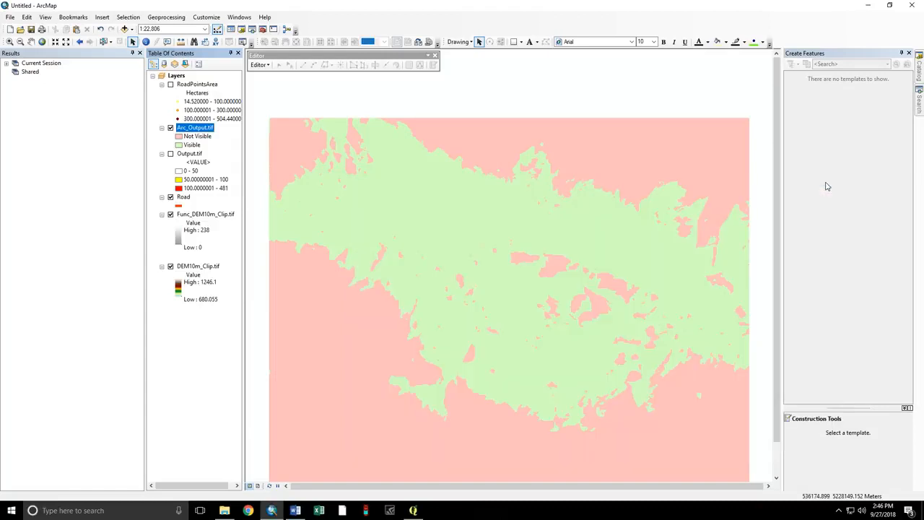
right_click(208, 132)
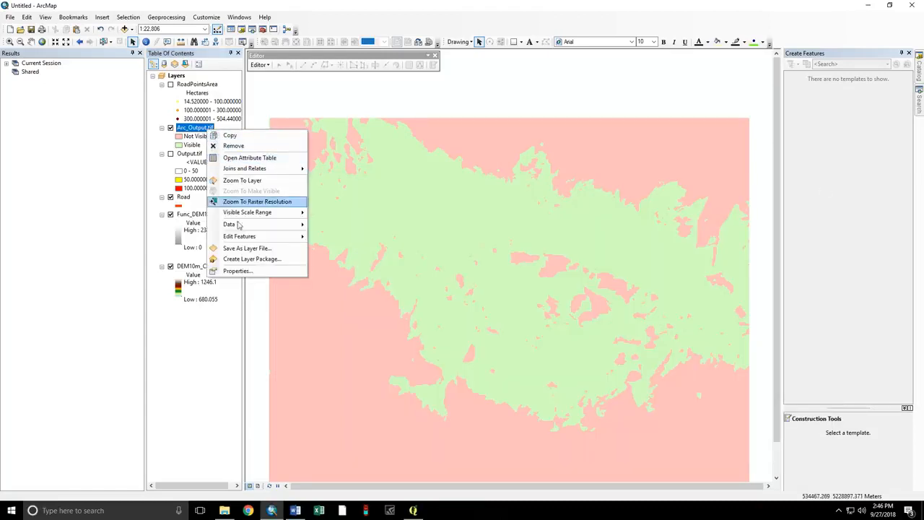
click(244, 271)
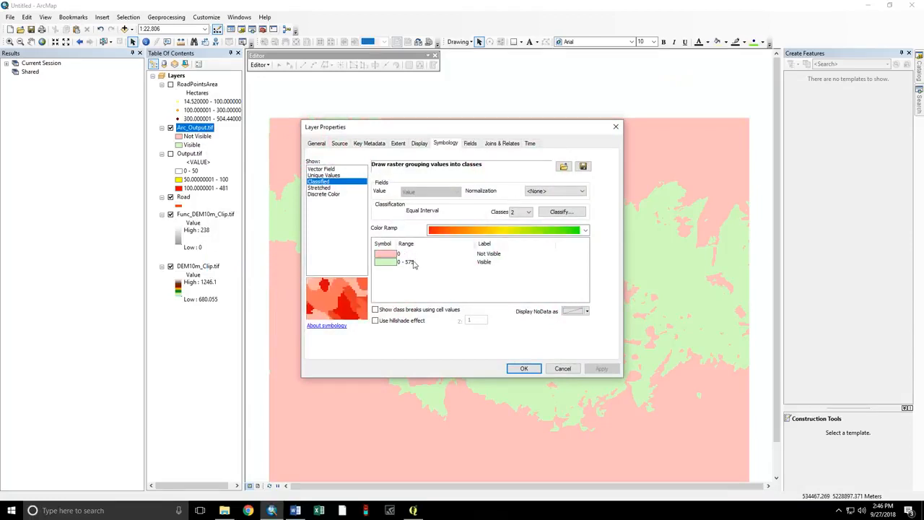
click(527, 211)
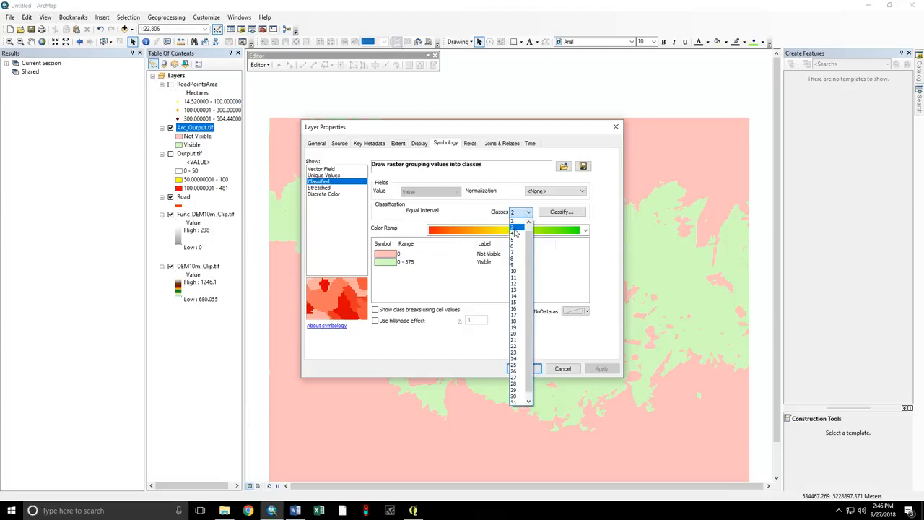
click(520, 229)
click(562, 211)
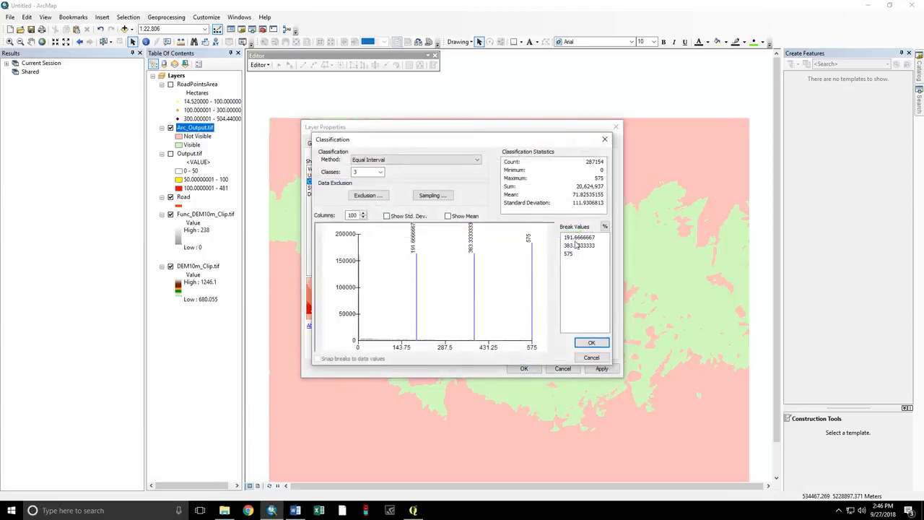
click(578, 238)
text(50)
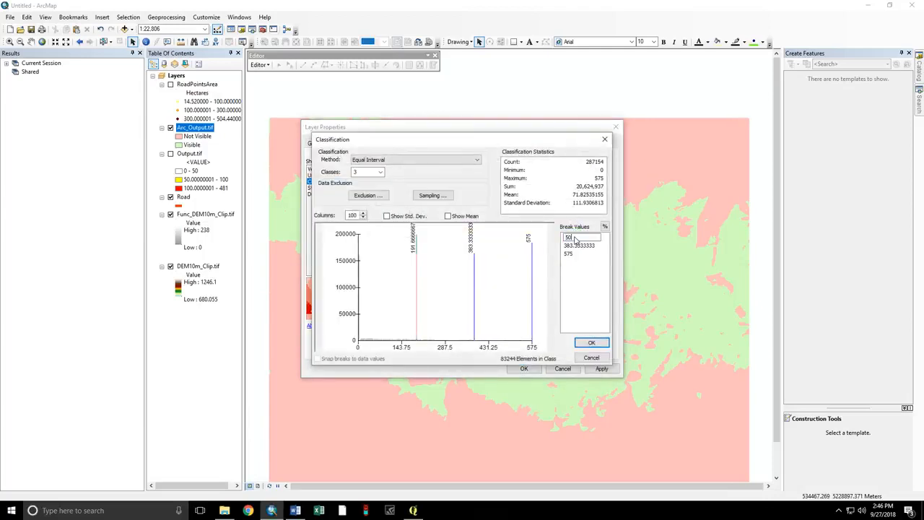
click(585, 247)
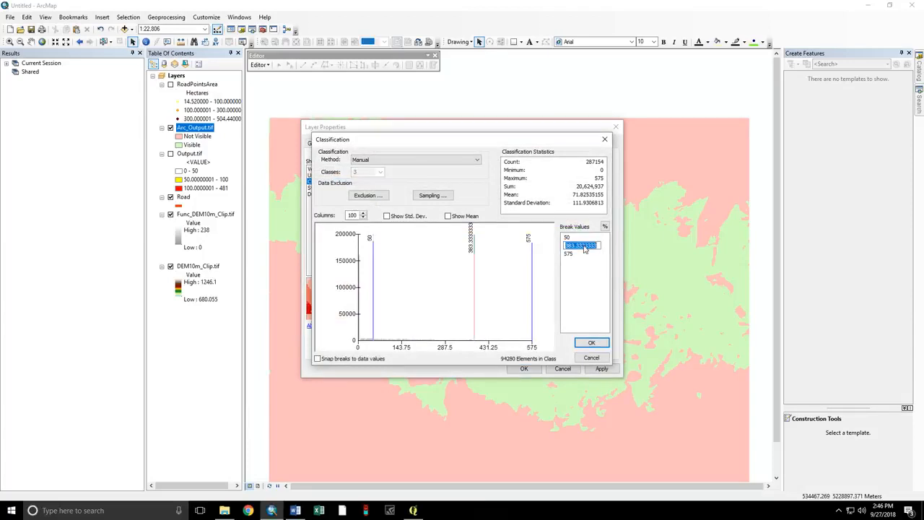
text(100)
click(589, 343)
click(590, 344)
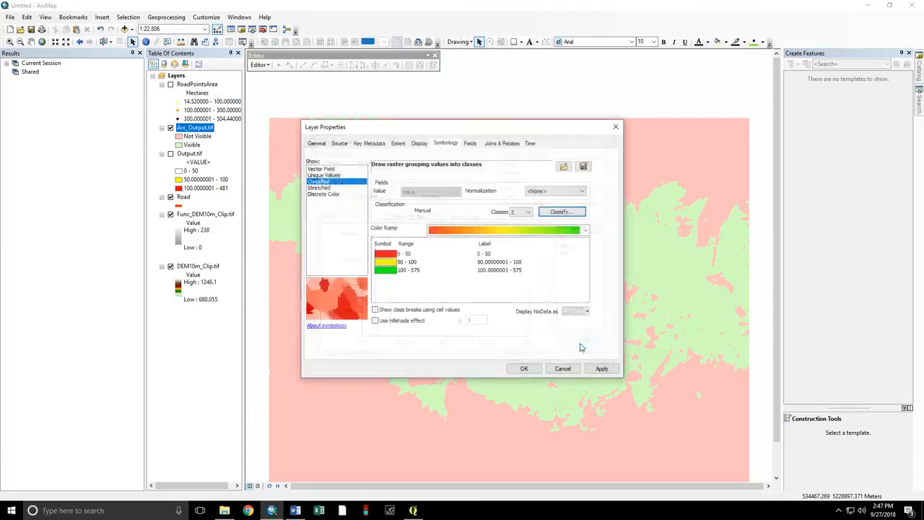
Make 0–50 colourless, keep 50–100 yellow, set 100–575 red, and apply.
click(383, 260)
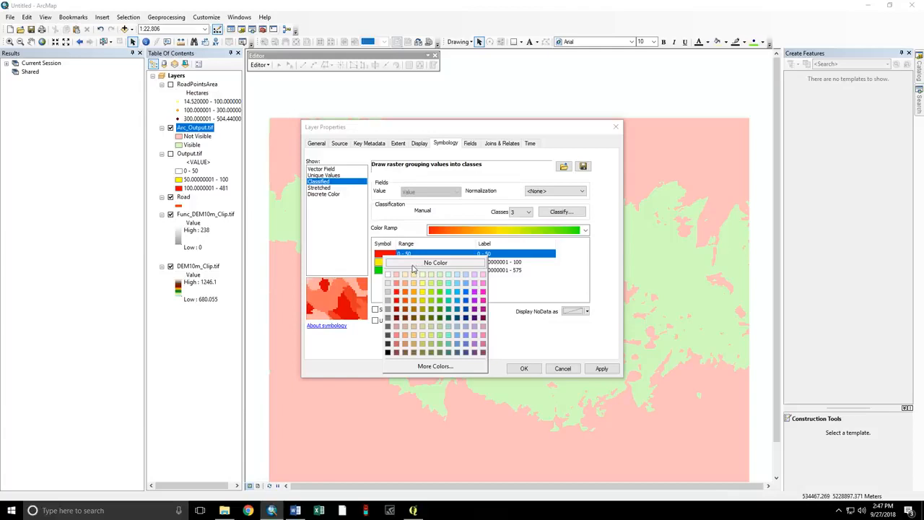
click(413, 265)
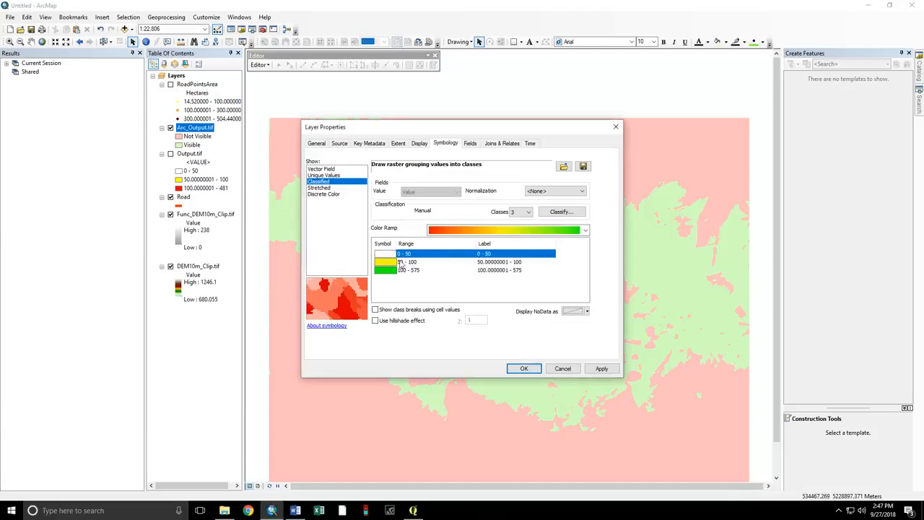
click(388, 265)
click(388, 265)
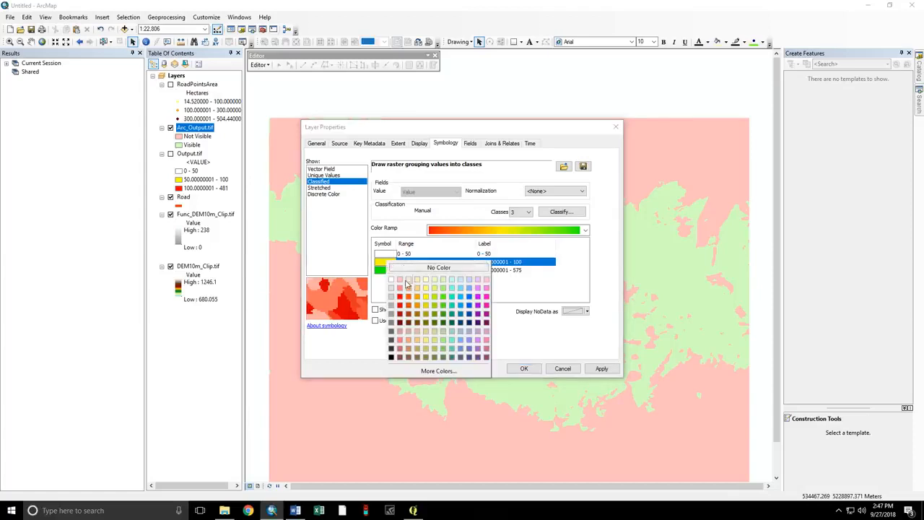
click(430, 299)
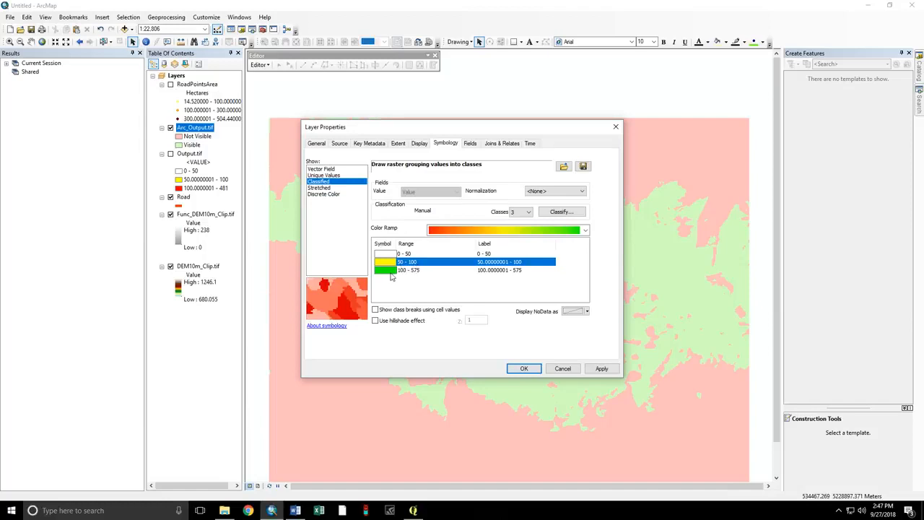
click(391, 271)
click(405, 309)
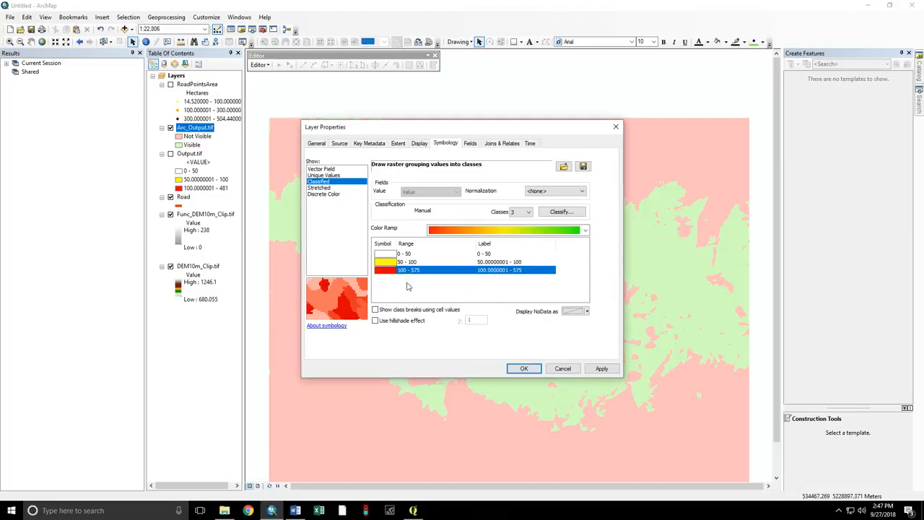
click(522, 369)
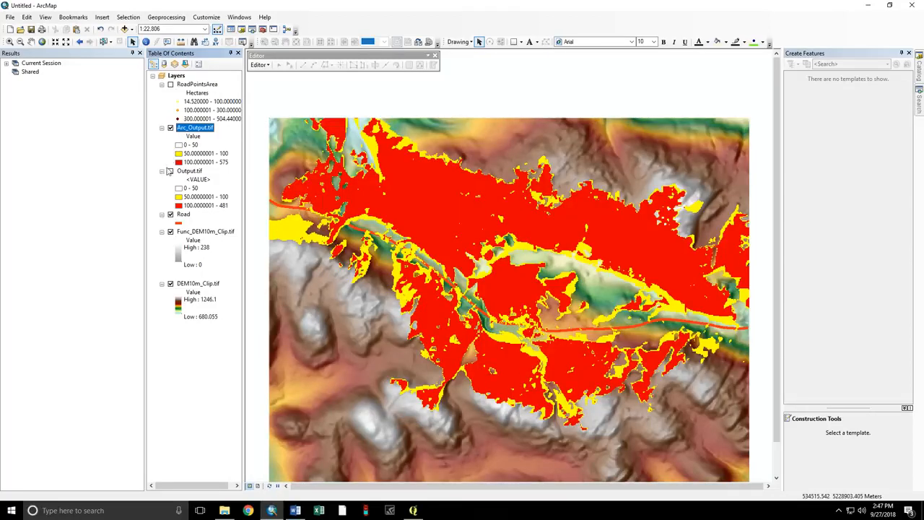
Move Output.tif above Arc_Output.tif and toggle it on and off to compare both viewsheds.
drag(175, 171, 182, 130)
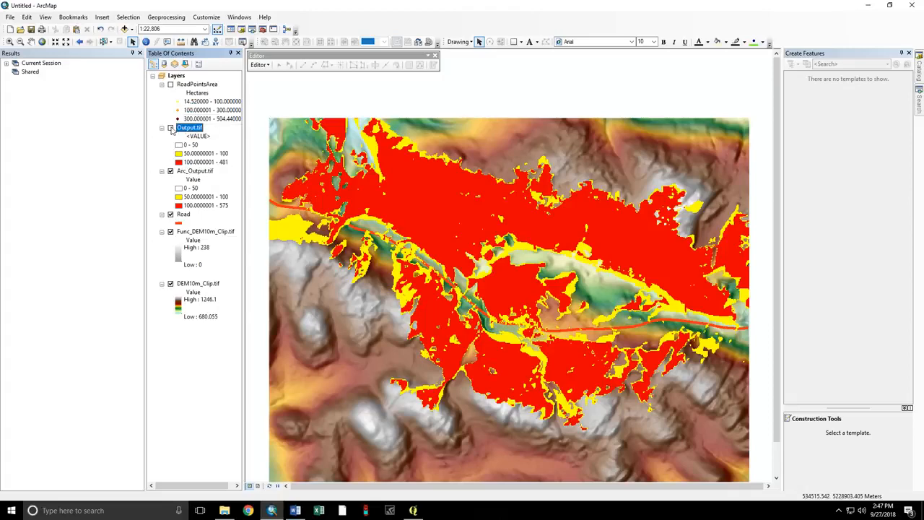
click(171, 128)
click(171, 127)
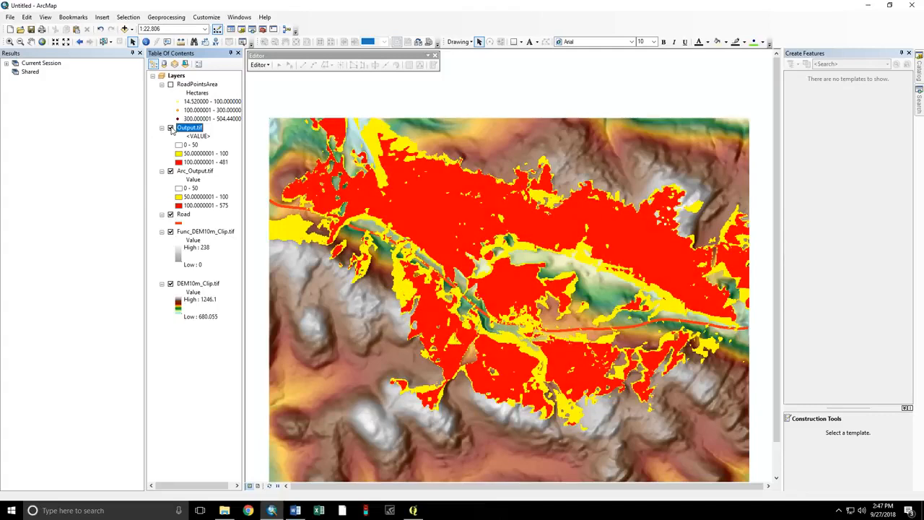
click(171, 128)
click(171, 128)
click(171, 127)
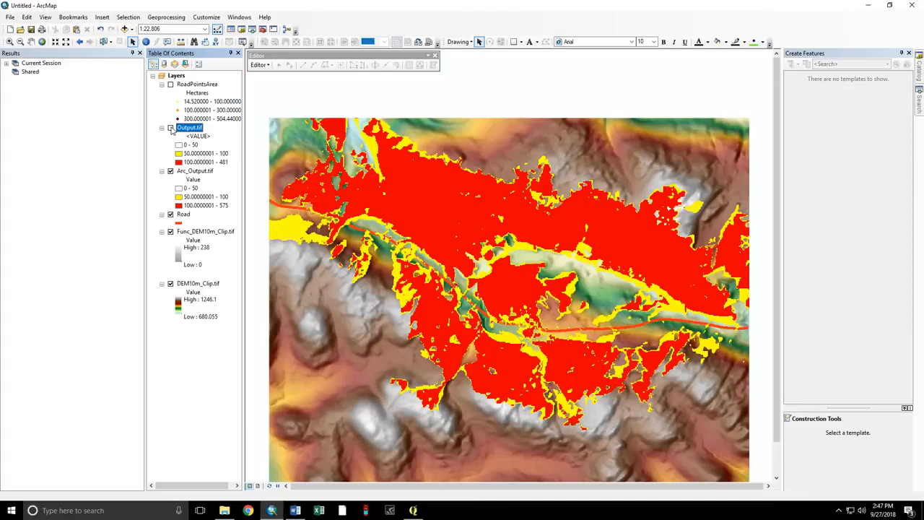
click(170, 127)
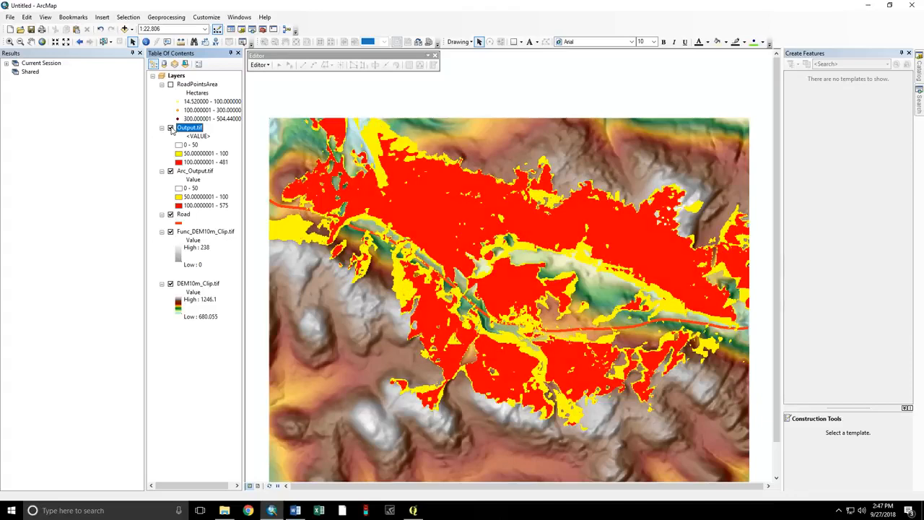
click(170, 128)
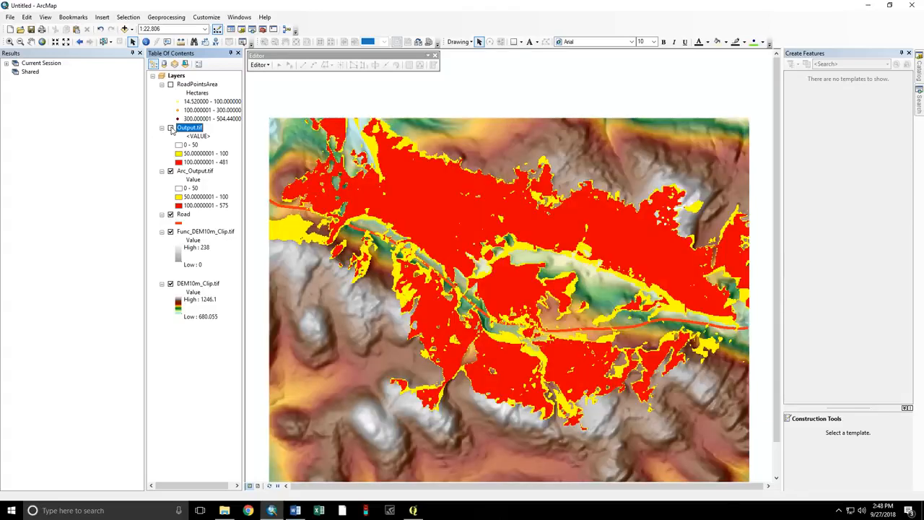
click(170, 128)
click(171, 128)
click(171, 128)
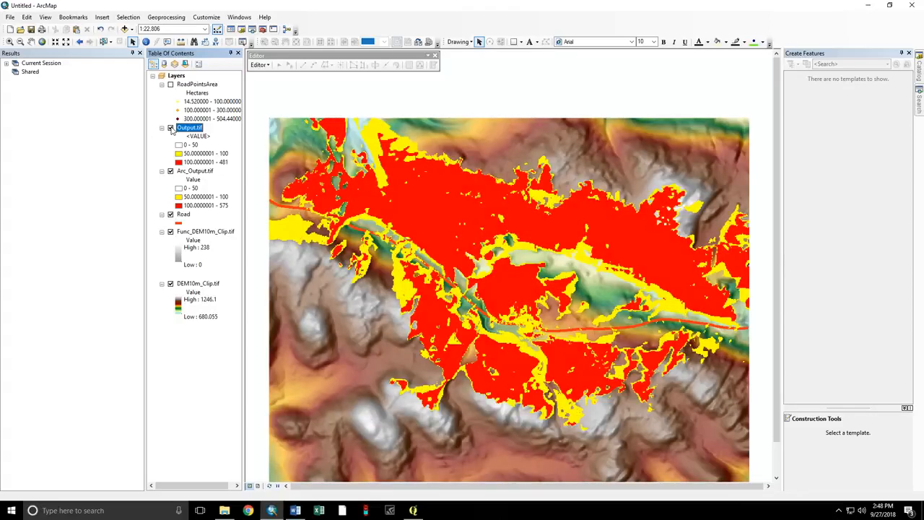
click(170, 128)
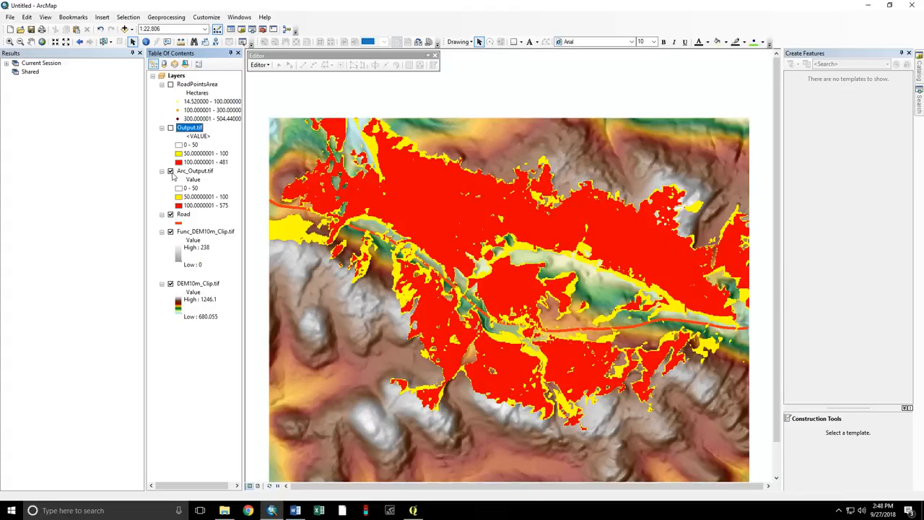
click(170, 171)
Hide Arc_Output.tif and Road, and show the RoadPointsArea points.
click(171, 86)
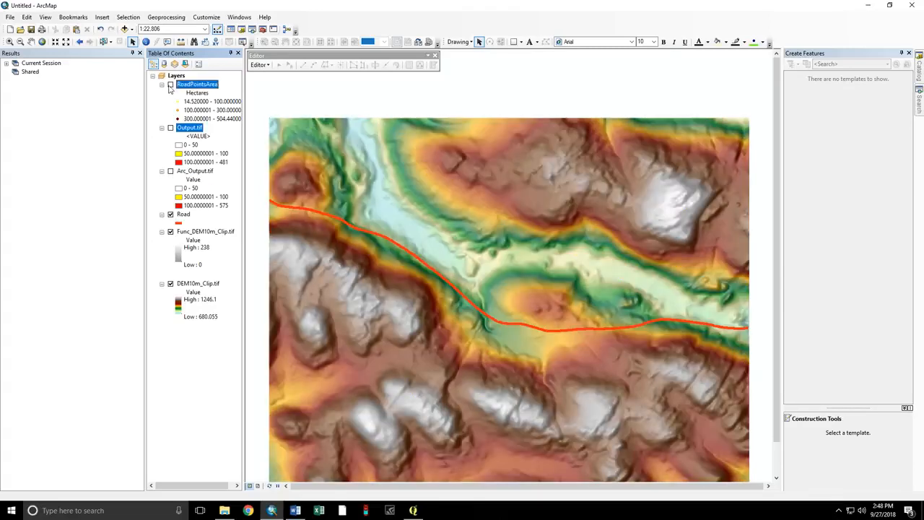
click(170, 84)
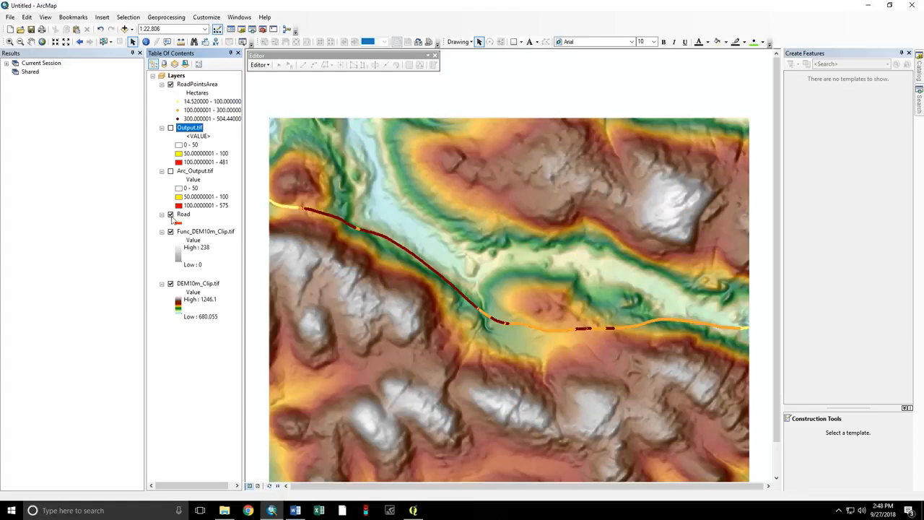
click(170, 215)
scroll(455, 316, down, 3)
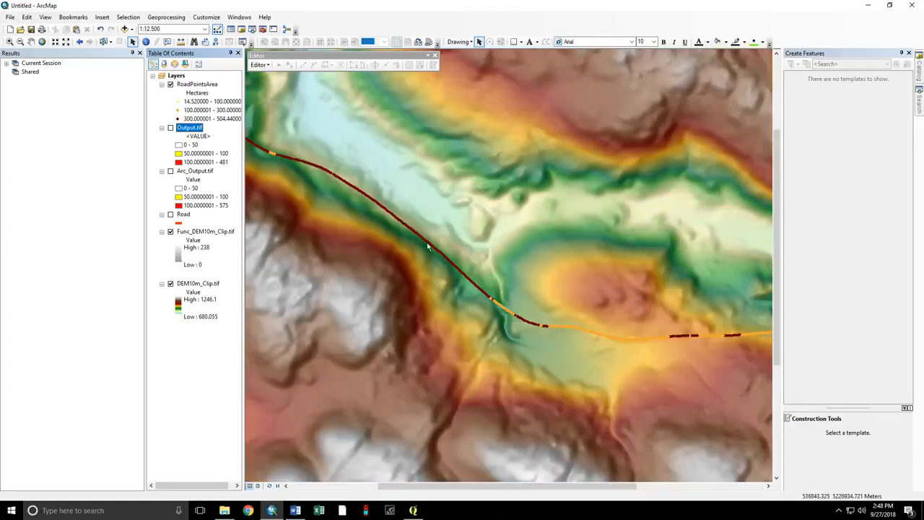
scroll(502, 311, down, 2)
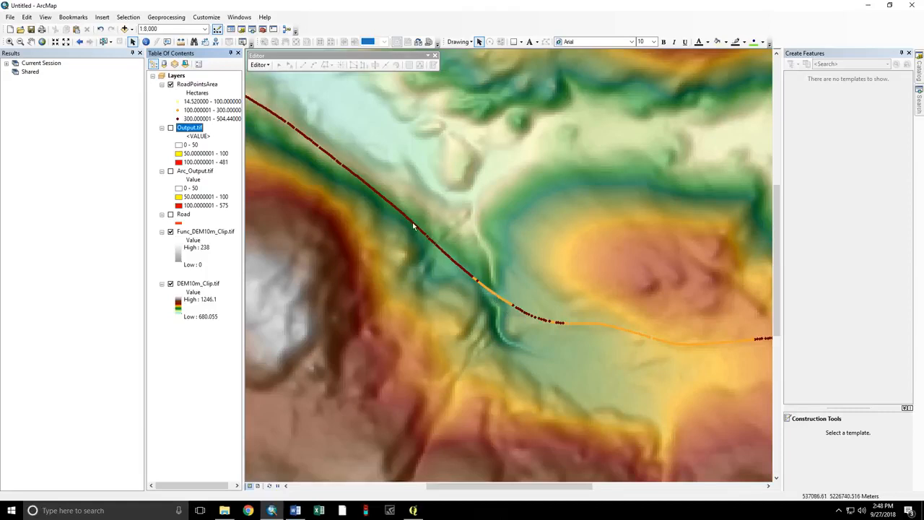
scroll(413, 226, up, 3)
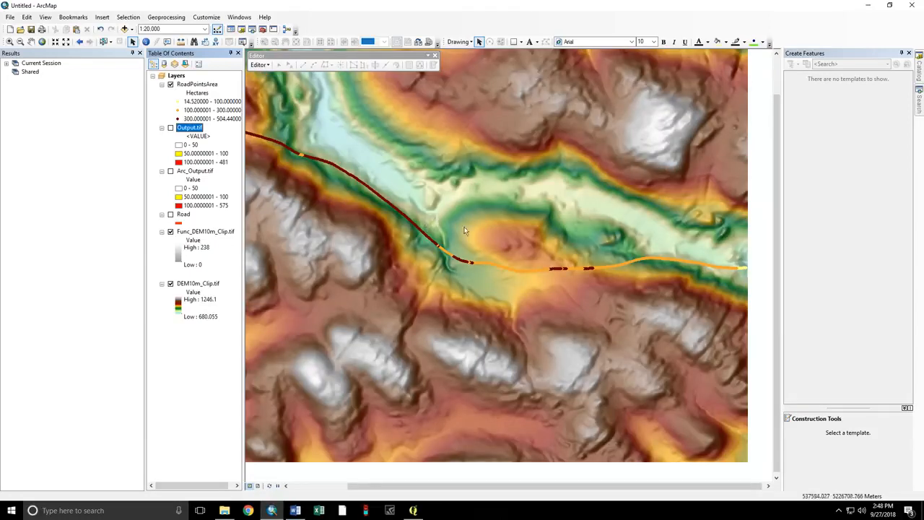
Pan to recentre on the road and show Arc_Output.tif over the DEM again.
click(31, 41)
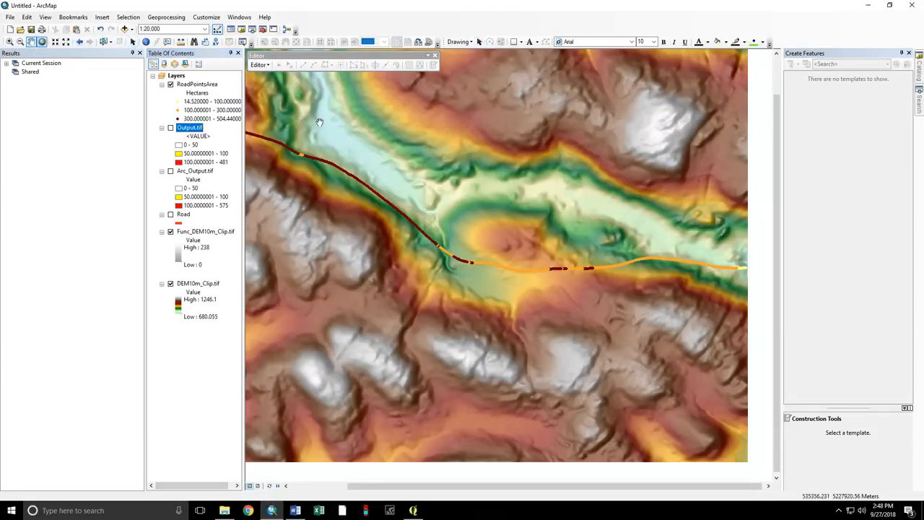
drag(540, 201, 518, 246)
drag(398, 222, 519, 250)
scroll(477, 236, up, 1)
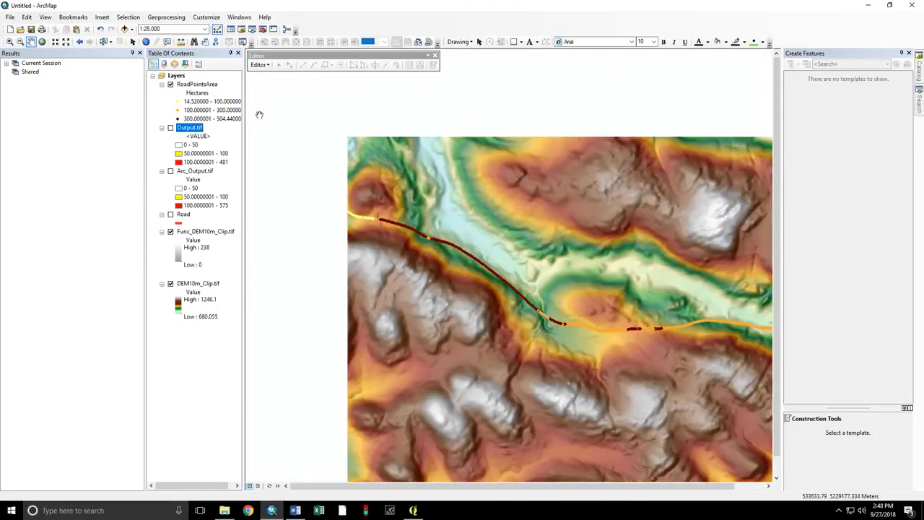
click(171, 171)
drag(617, 267, 569, 240)
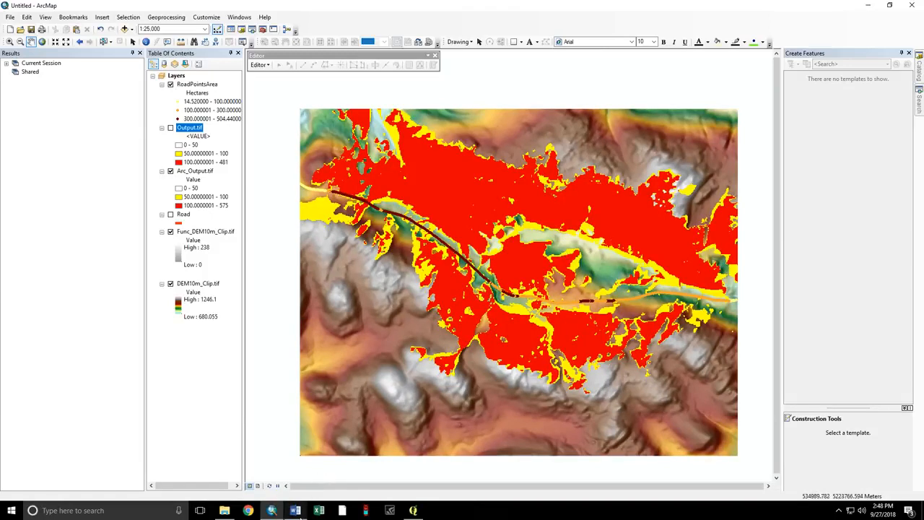
click(296, 510)
Type an e-mail address in a new blank Word document, enlarge it to 20 pt, and close it.
click(289, 448)
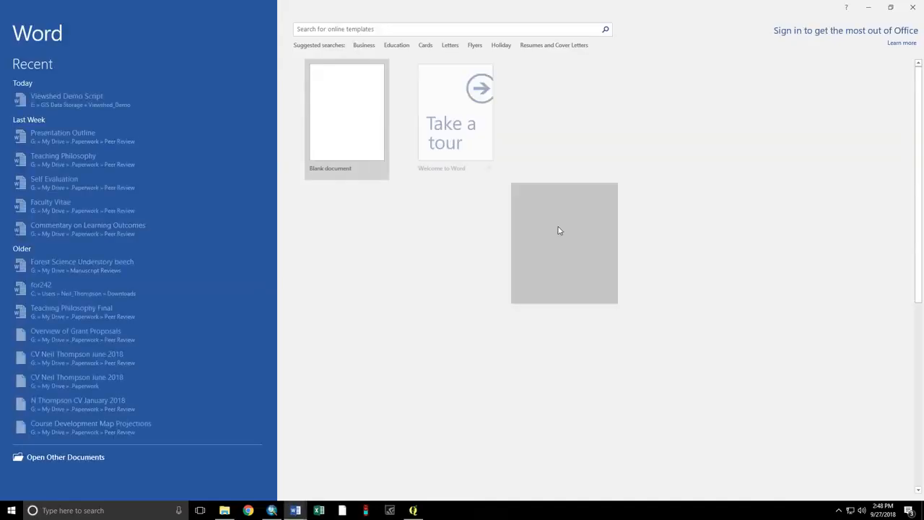
click(334, 128)
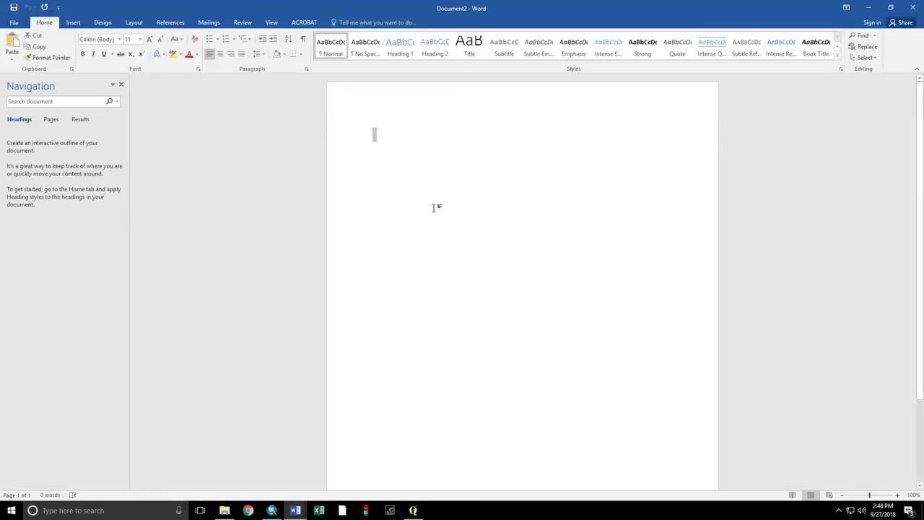
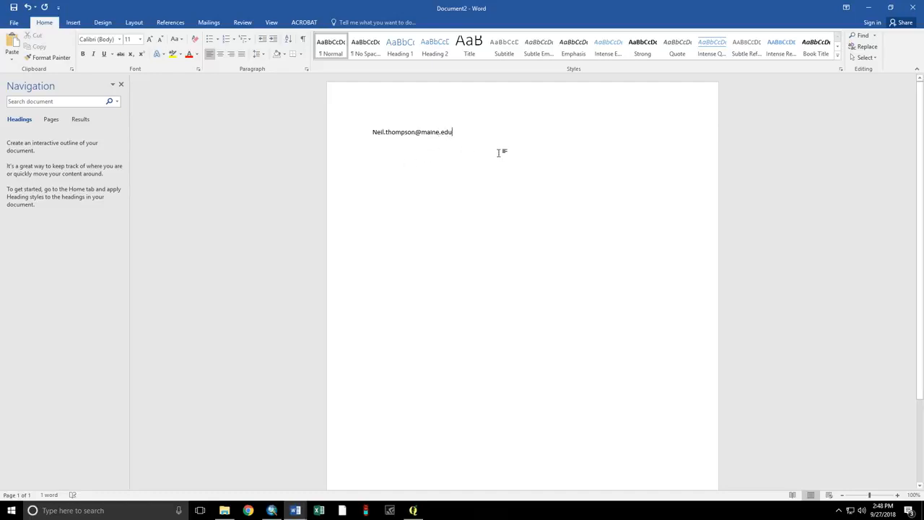
key(ctrl+a)
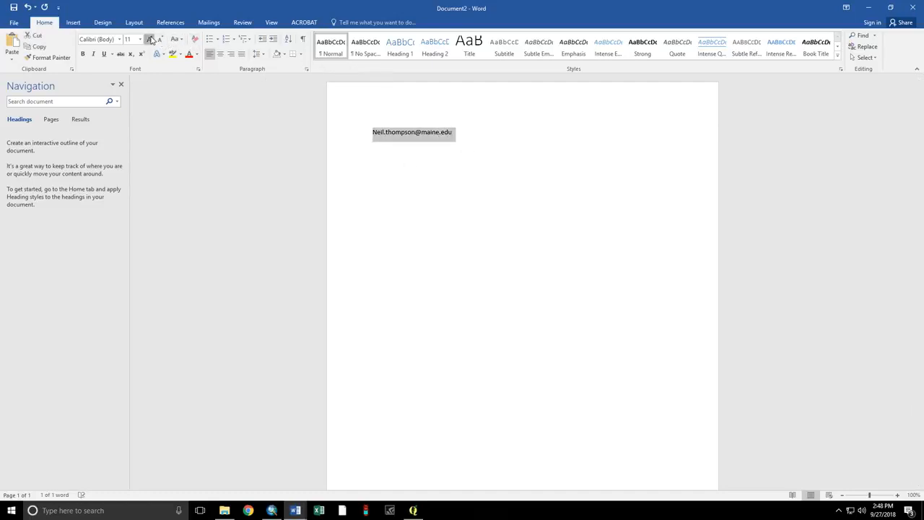
click(160, 40)
click(160, 40)
click(161, 40)
click(160, 40)
click(160, 40)
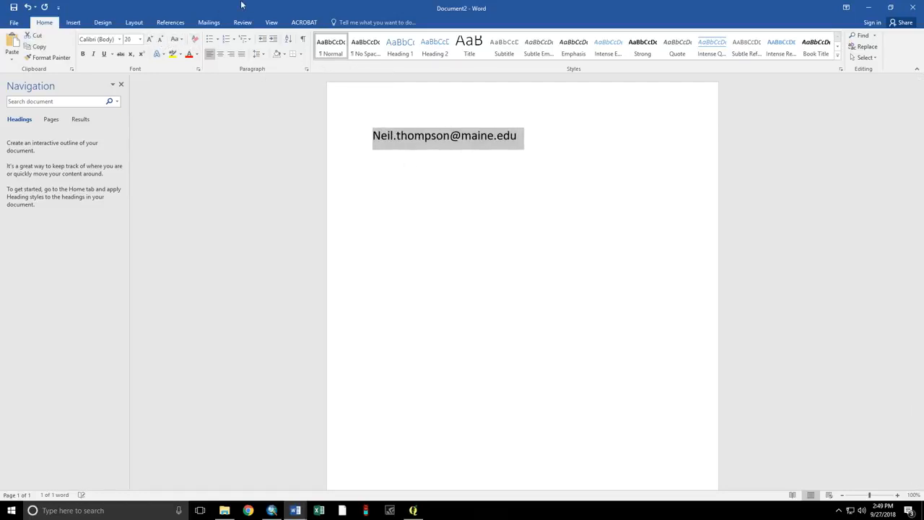
click(912, 8)
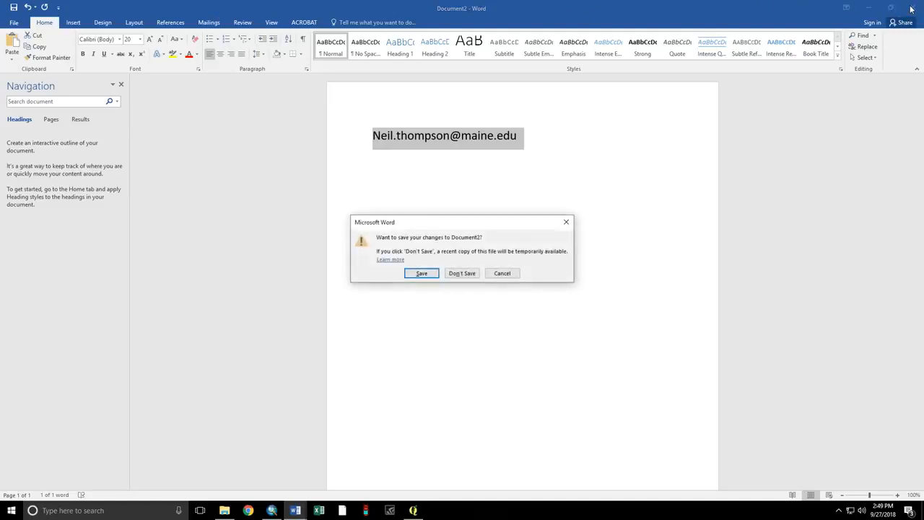